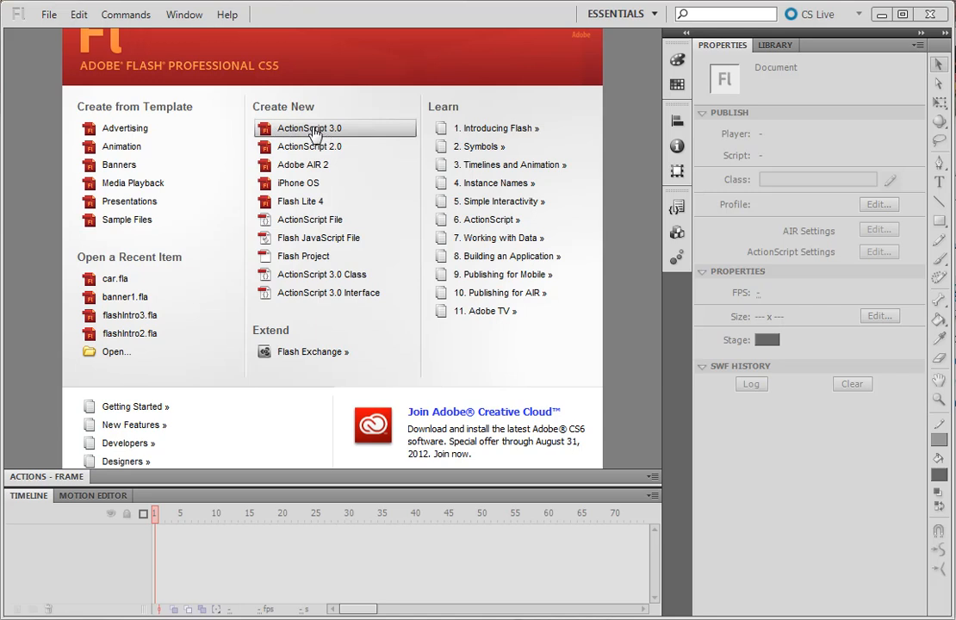
# - Create a new ActionScript 3.0 document and set its stage dimensions to 468 px wide by 60 px high
pyautogui.click(314, 129)
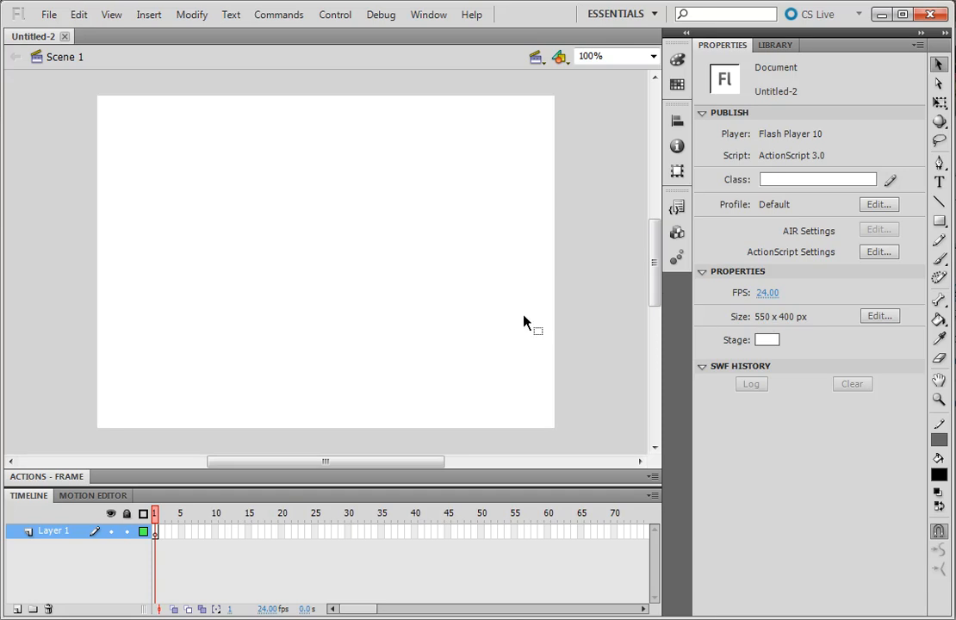
pyautogui.click(876, 320)
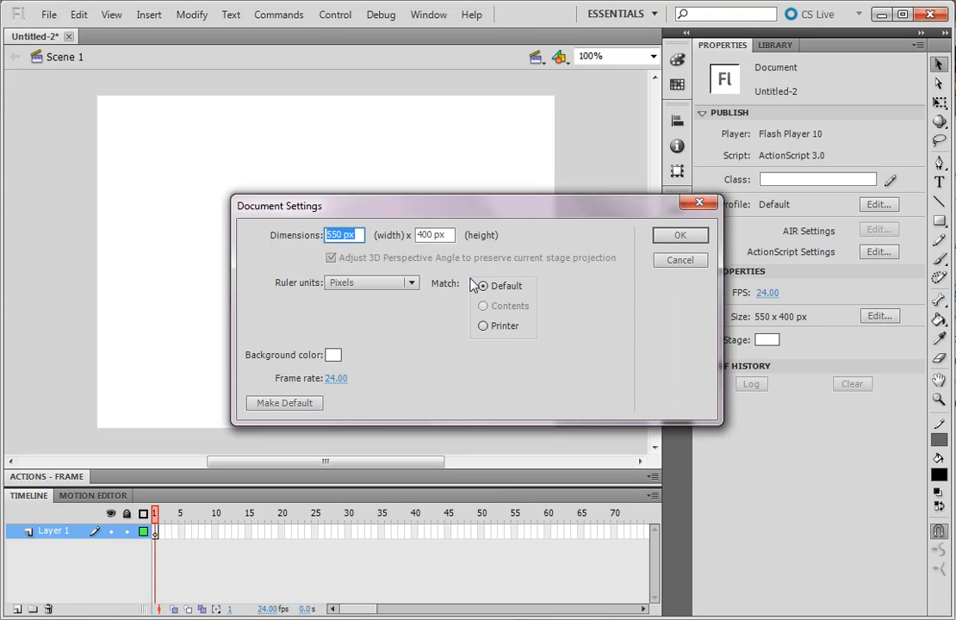
pyautogui.write('468')
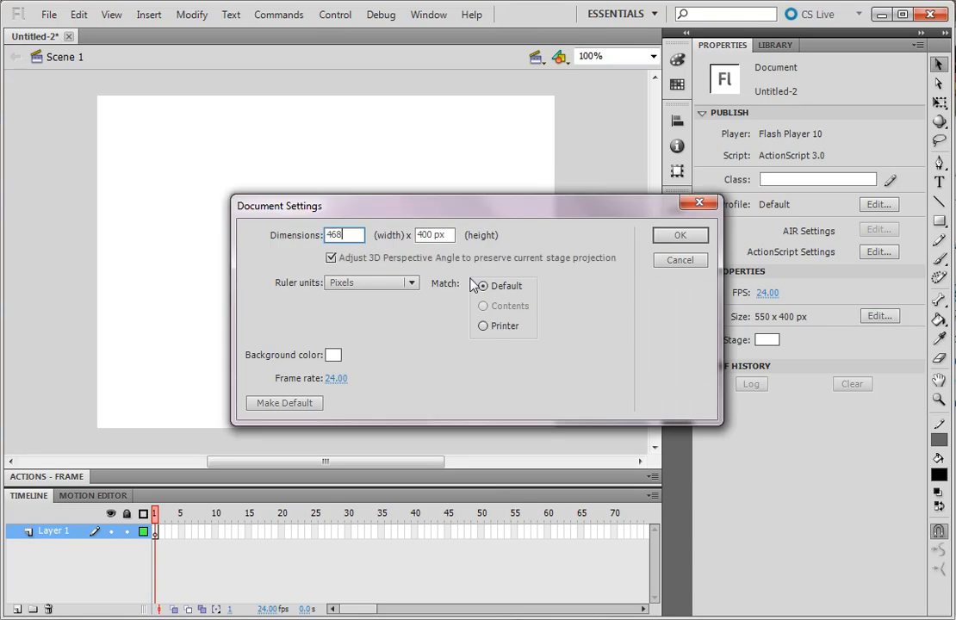
pyautogui.press('Tab')
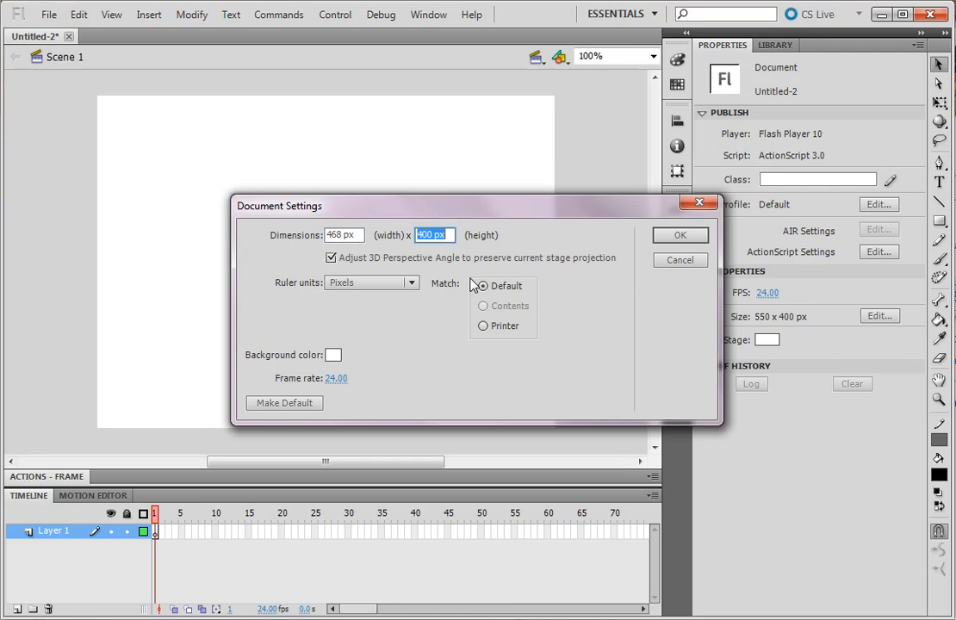
pyautogui.write('60')
pyautogui.click(676, 239)
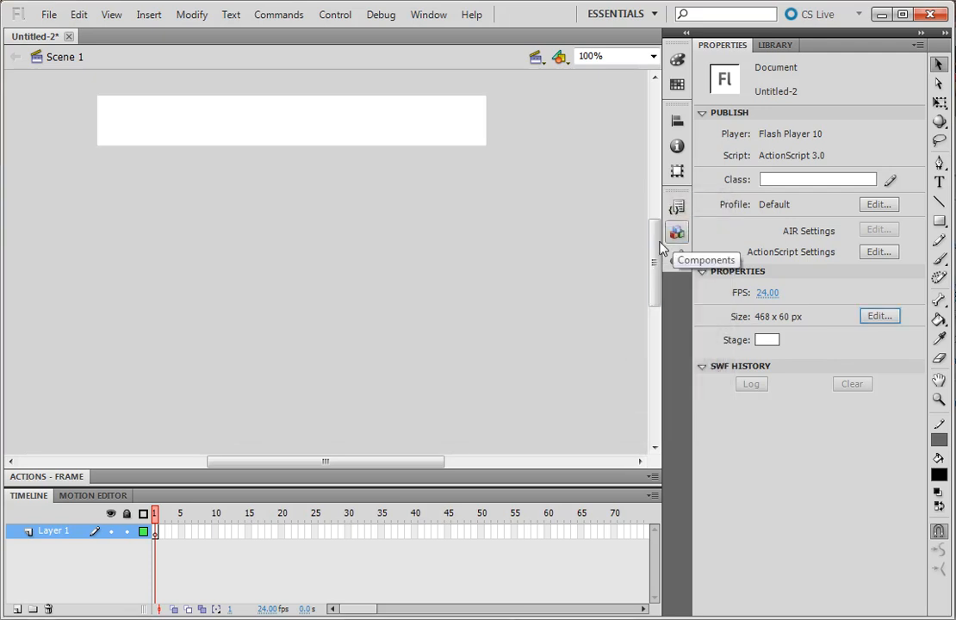
# - Draw a black rectangle about 470 by 61 px covering the whole stage, and remove its stroke colour
pyautogui.moveTo(656, 256); pyautogui.dragTo(656, 224)
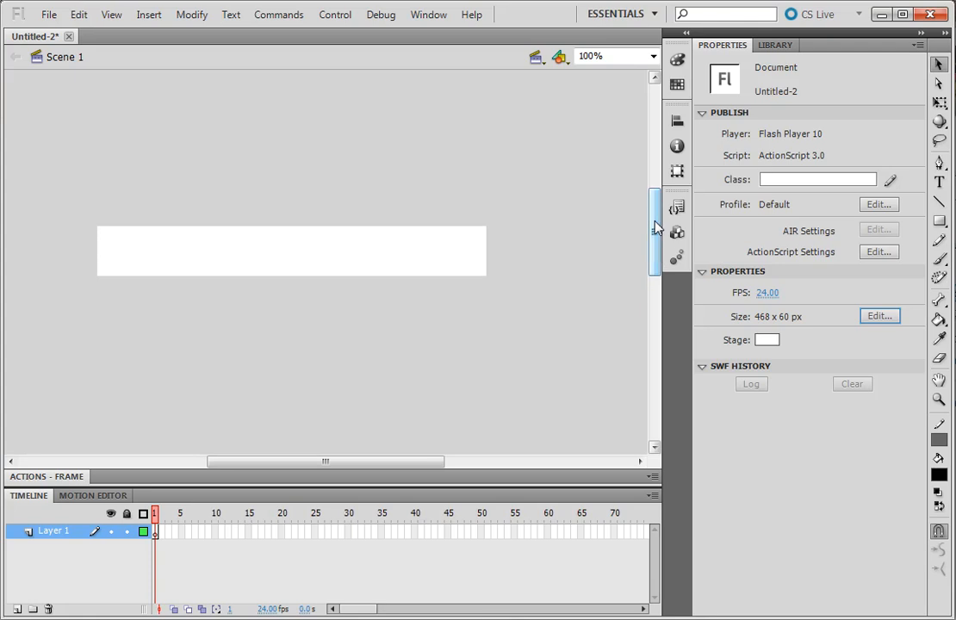
pyautogui.click(612, 55)
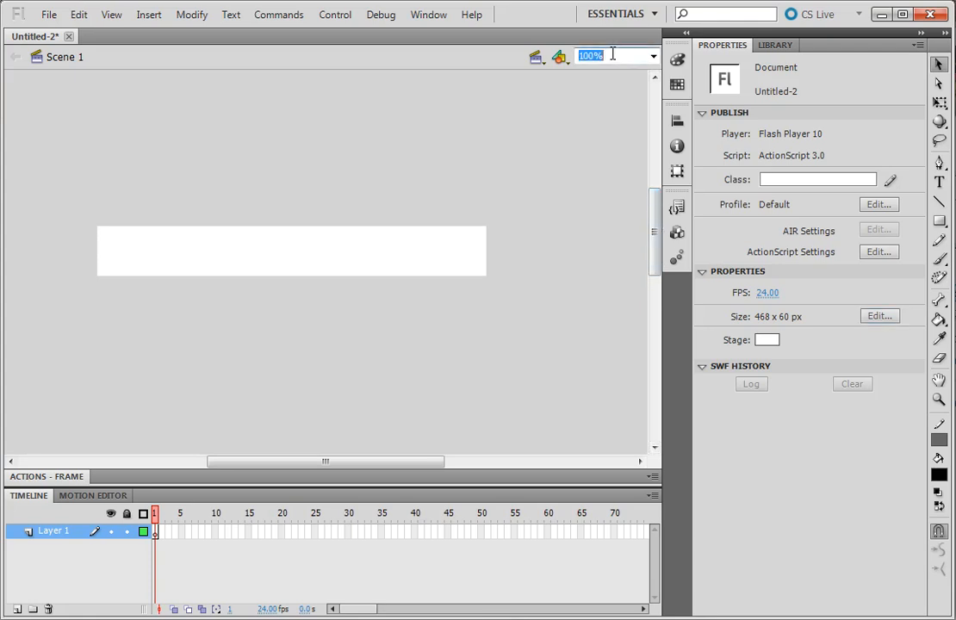
pyautogui.write('150')
pyautogui.press('Return')
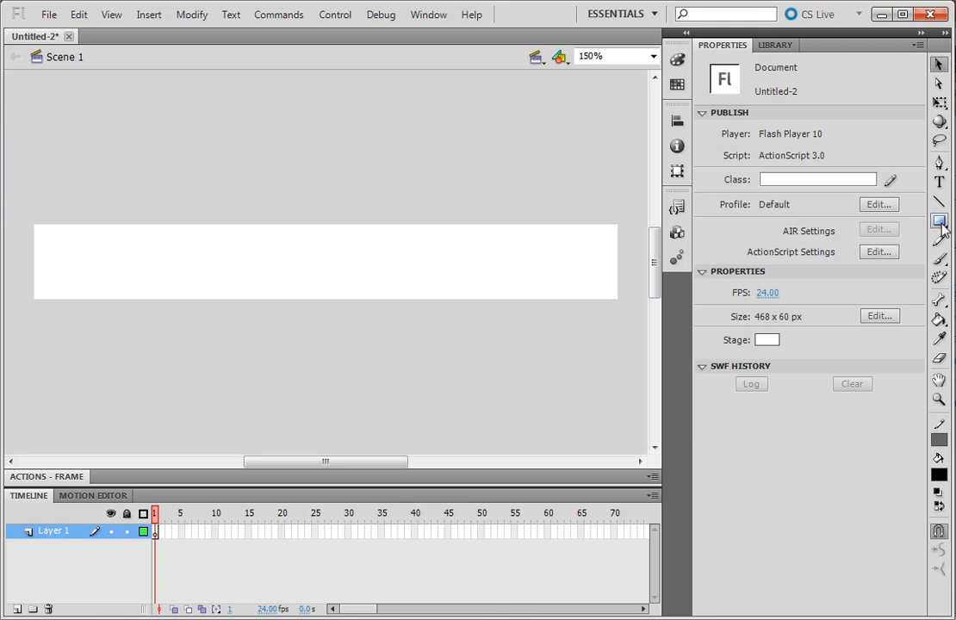
pyautogui.click(939, 222)
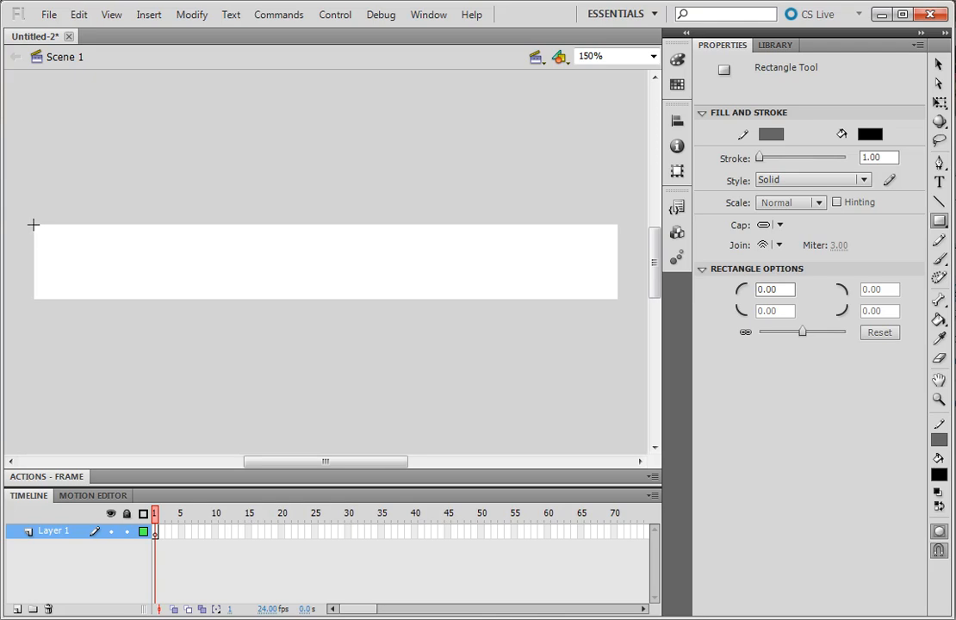
pyautogui.moveTo(31, 223)
pyautogui.mouseDown()
pyautogui.moveTo(423, 290)
pyautogui.moveTo(618, 299)
pyautogui.mouseUp()
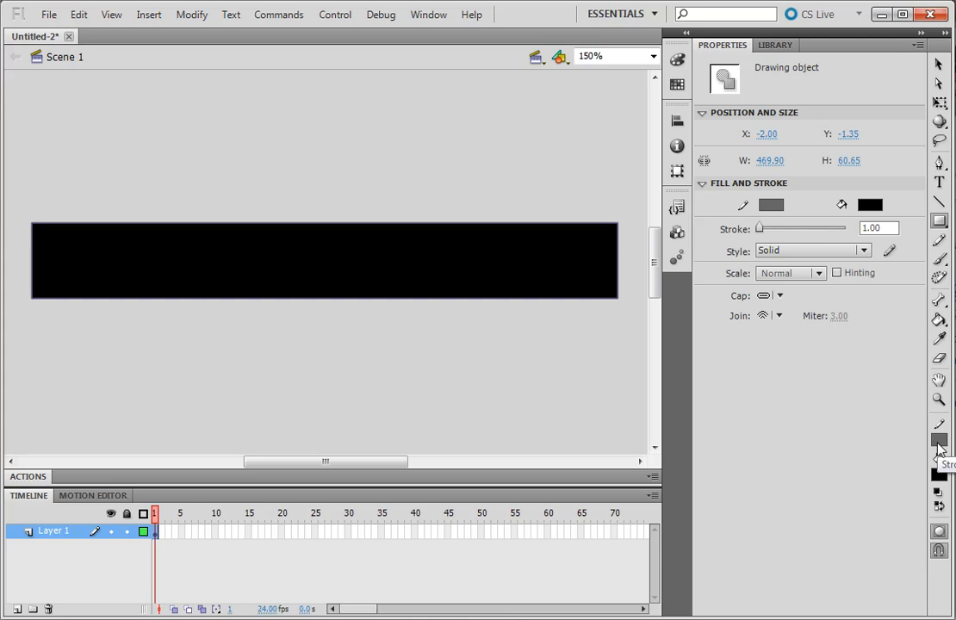
pyautogui.click(771, 208)
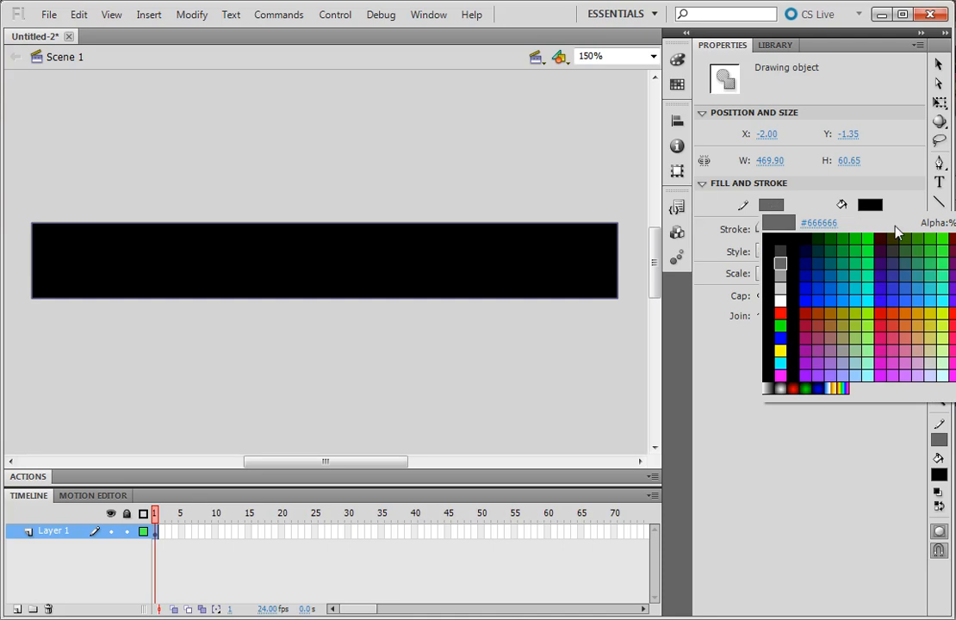
pyautogui.click(955, 223)
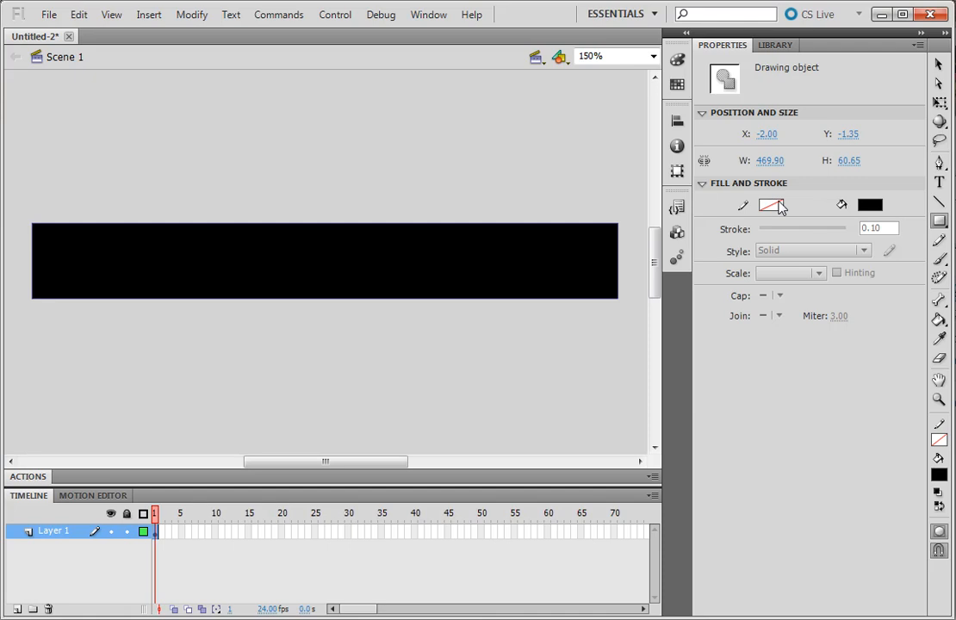
# - Set the black rectangle's width to 468 and its height to 60
pyautogui.click(938, 66)
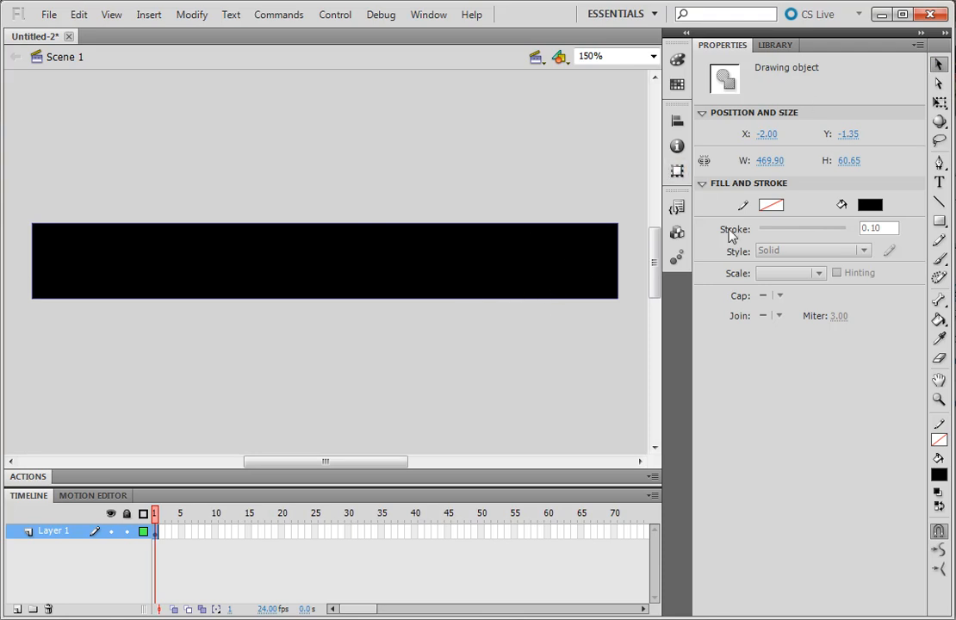
pyautogui.click(774, 161)
pyautogui.write('468')
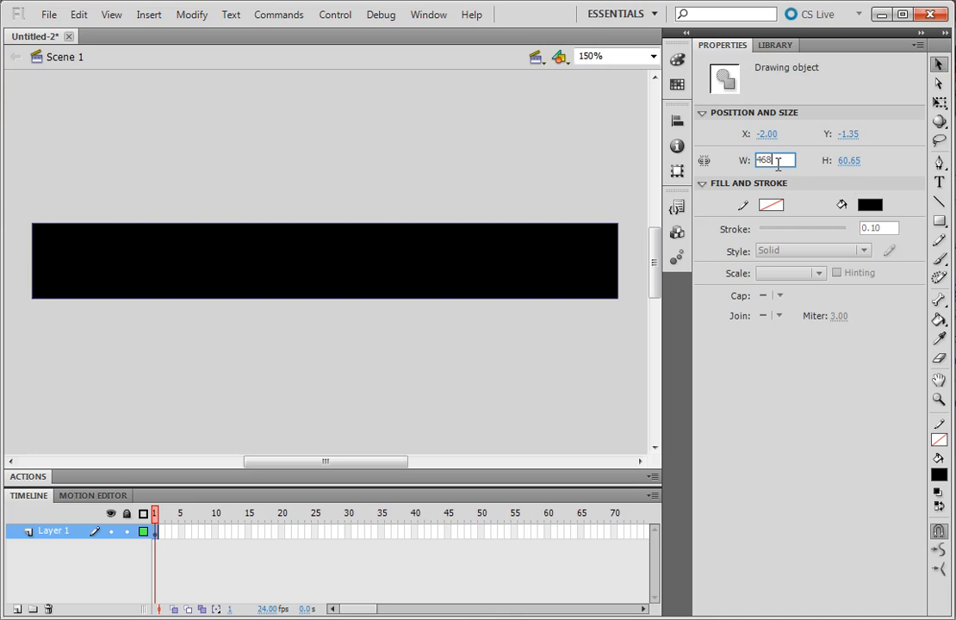
pyautogui.click(849, 163)
pyautogui.write('60')
pyautogui.press('Return')
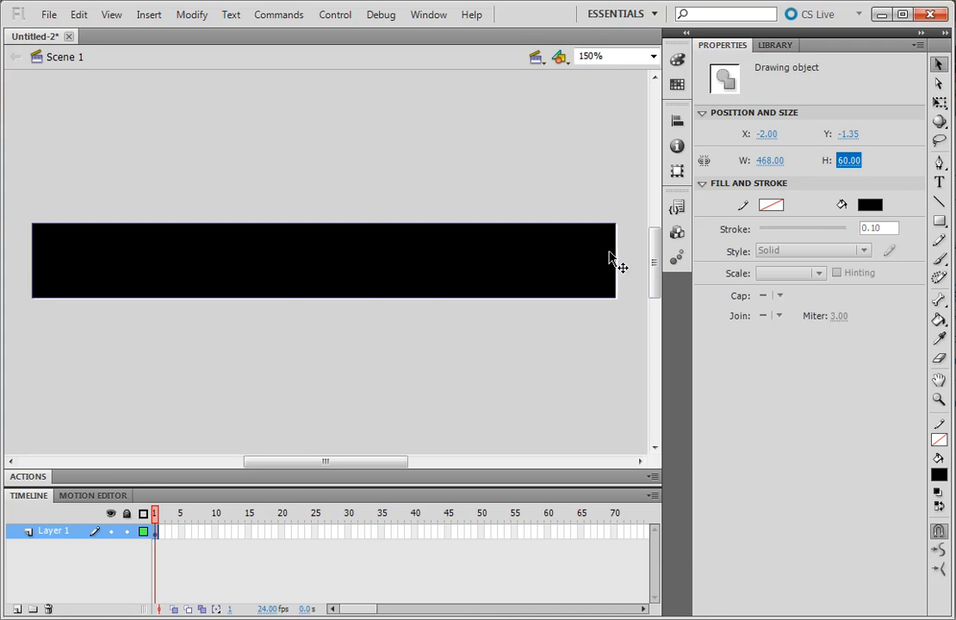
# - Position the black rectangle at X 0 and Y 0 on the stage, then deselect it
pyautogui.click(767, 134)
pyautogui.write('0')
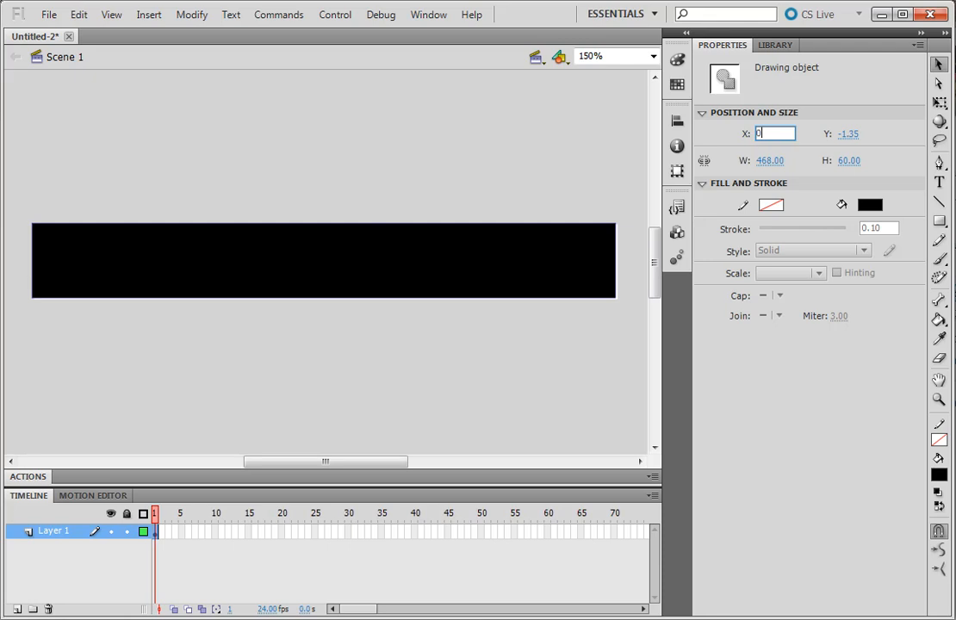
pyautogui.click(853, 135)
pyautogui.write('0')
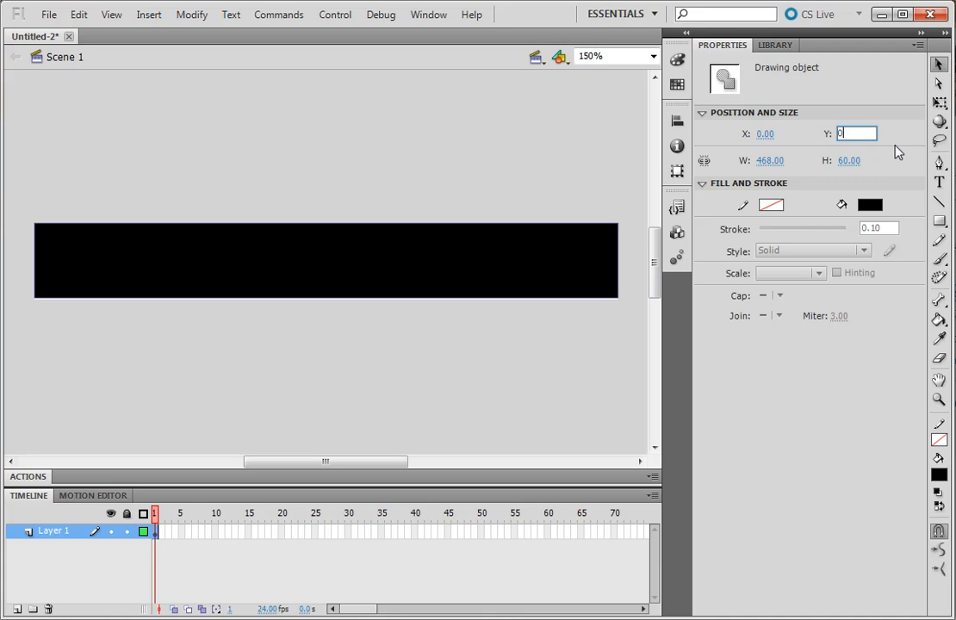
pyautogui.click(130, 162)
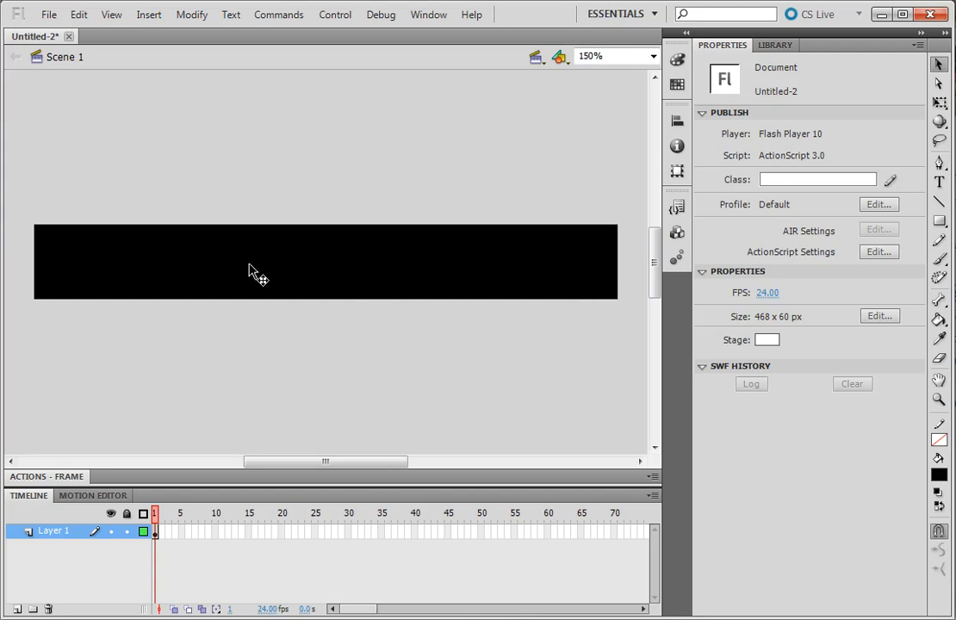
# - Apply a shape tween to the black rectangle and insert a keyframe at frame 48 of Layer 1
pyautogui.rightClick(333, 277)
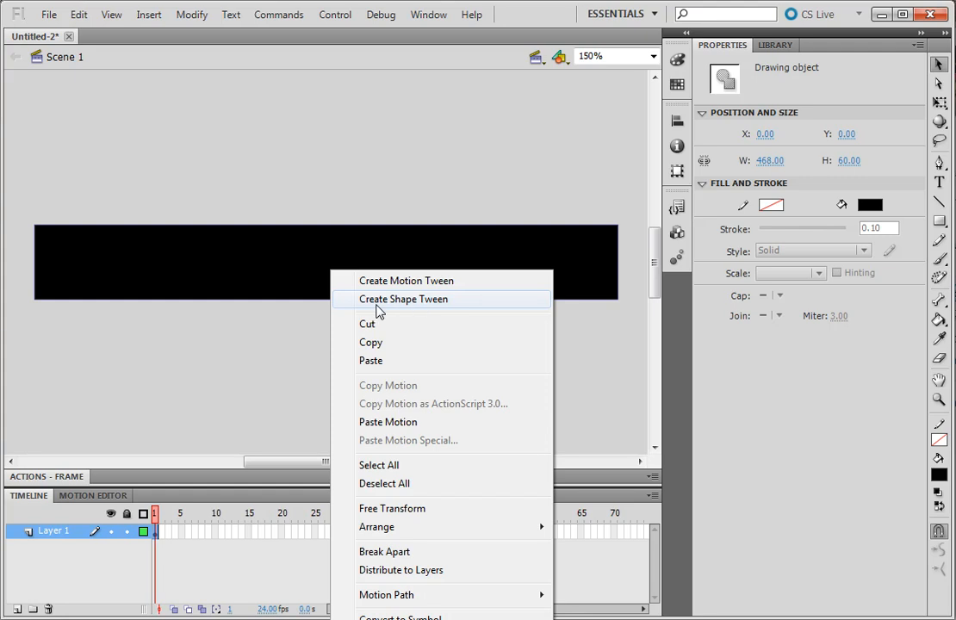
pyautogui.click(431, 299)
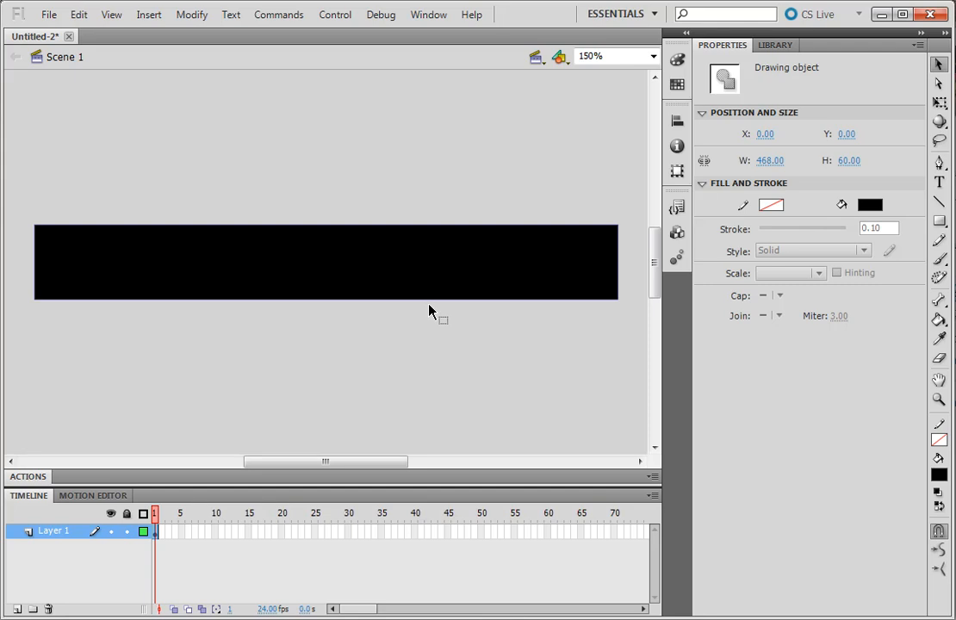
pyautogui.click(307, 534)
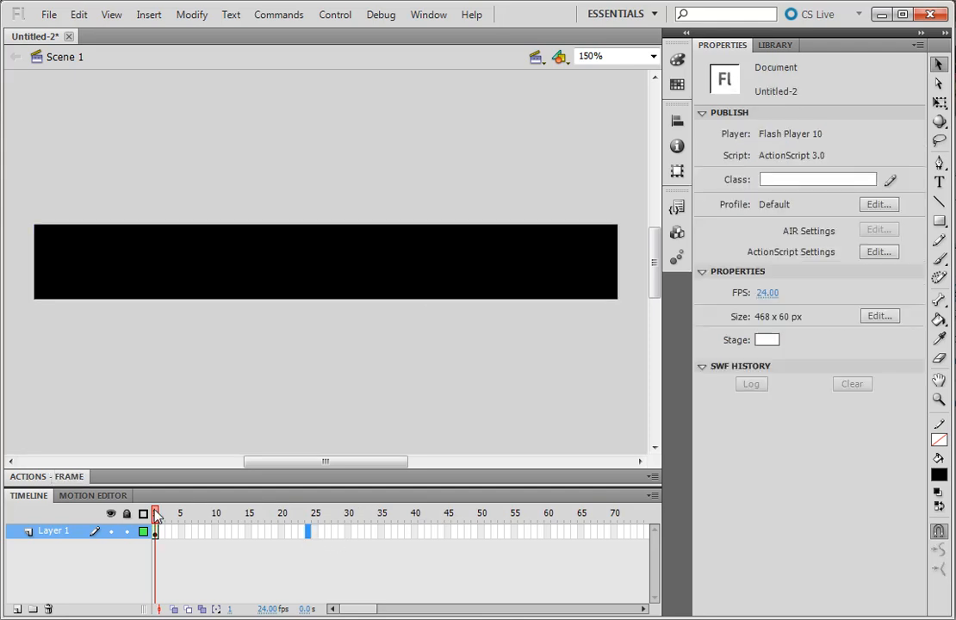
pyautogui.click(155, 533)
pyautogui.click(468, 532)
pyautogui.press('F6')
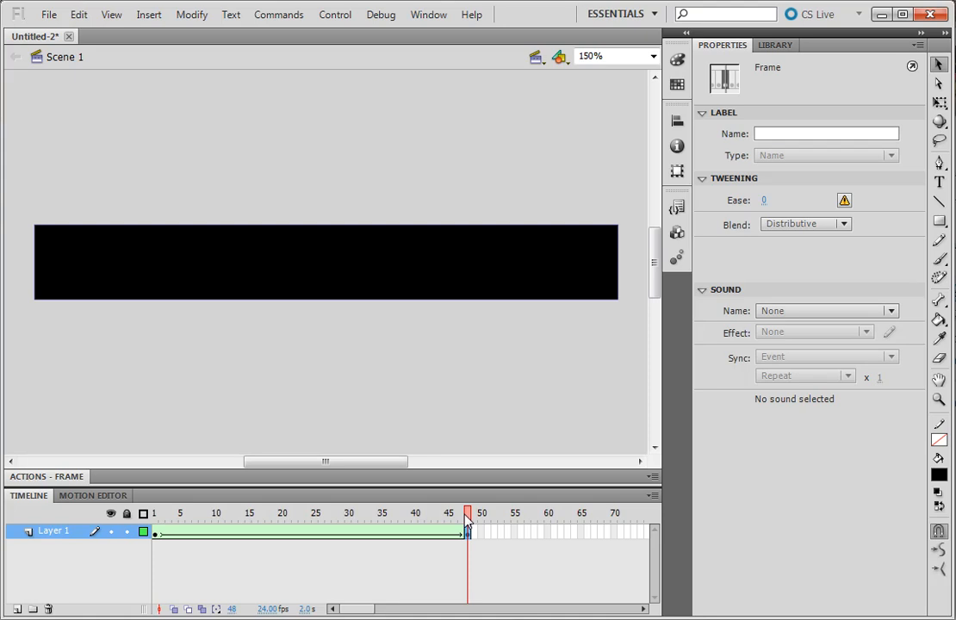
# - Change the rectangle's fill colour to #CCFF00 at the frame 48 keyframe
pyautogui.click(464, 517)
pyautogui.moveTo(462, 519)
pyautogui.mouseDown()
pyautogui.moveTo(149, 515)
pyautogui.moveTo(156, 506)
pyautogui.moveTo(470, 513)
pyautogui.mouseUp()
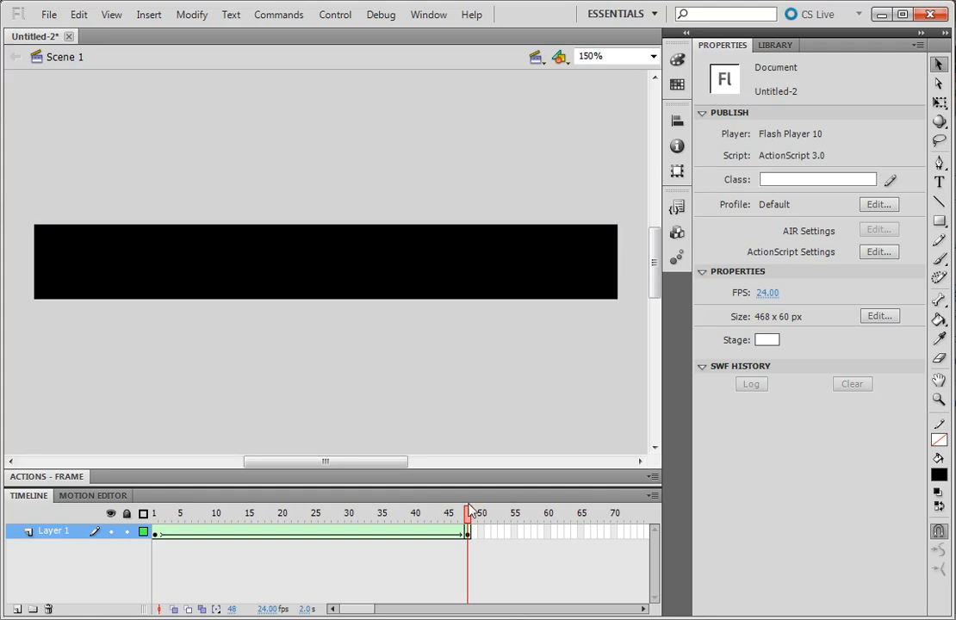
pyautogui.moveTo(467, 518); pyautogui.dragTo(156, 521)
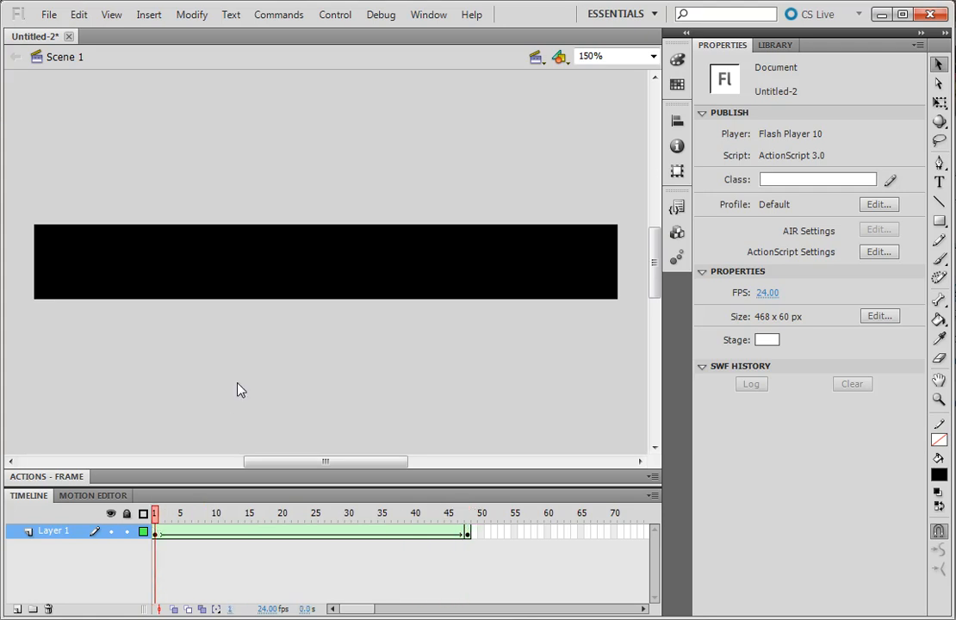
pyautogui.moveTo(157, 517); pyautogui.dragTo(483, 522)
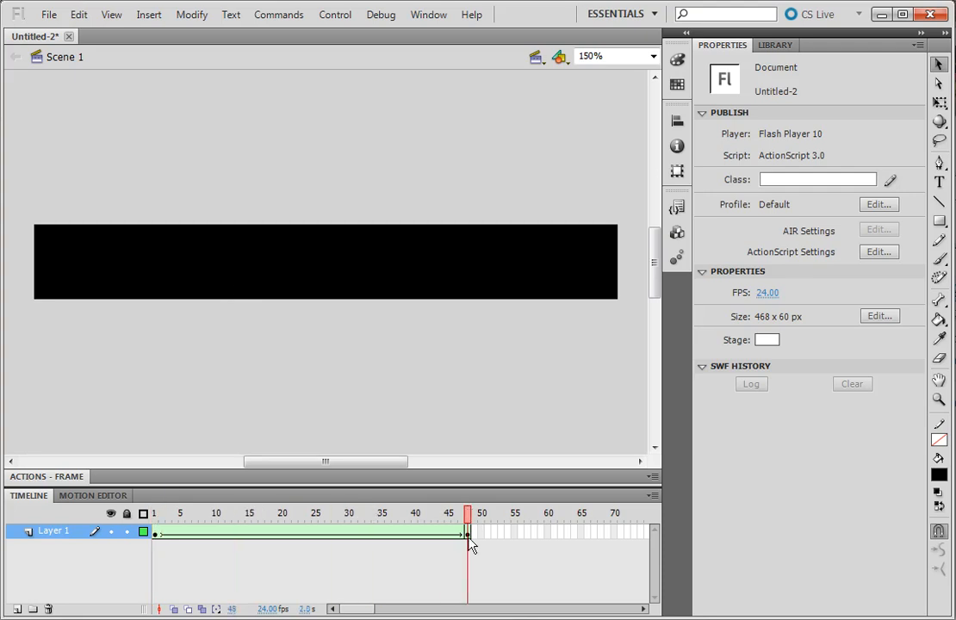
pyautogui.click(469, 534)
pyautogui.click(470, 536)
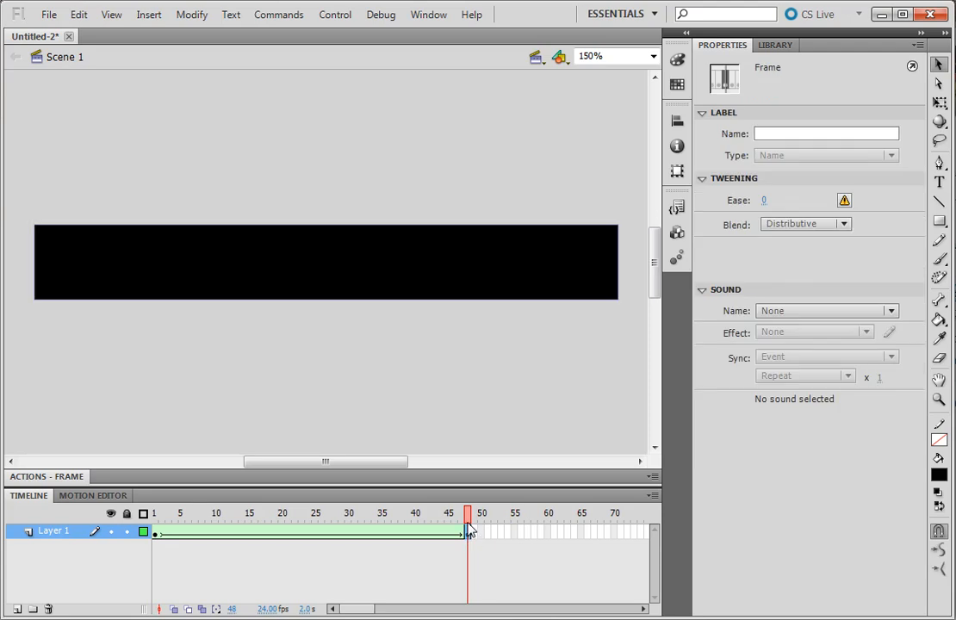
pyautogui.click(473, 273)
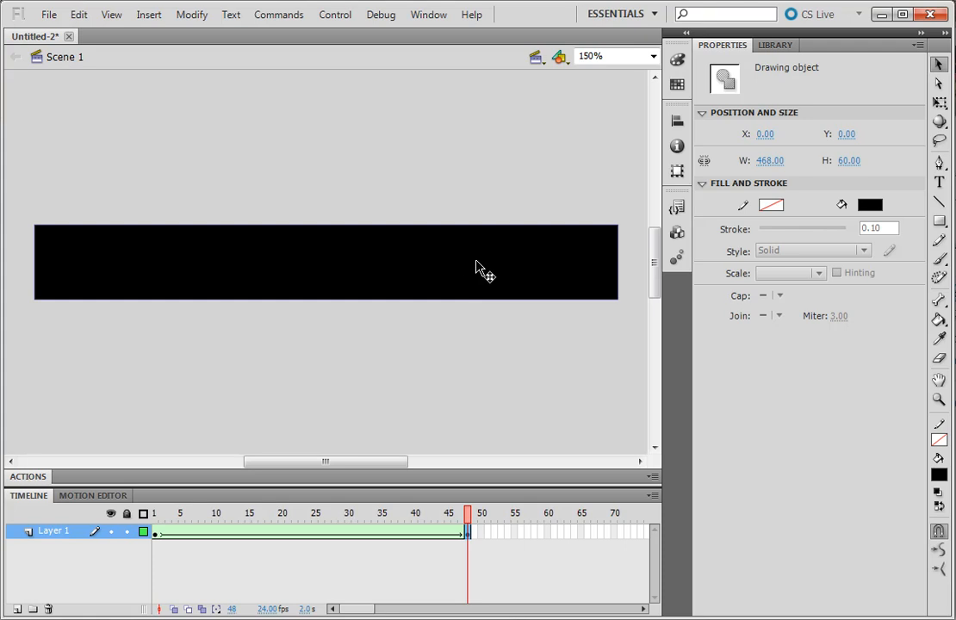
pyautogui.click(872, 206)
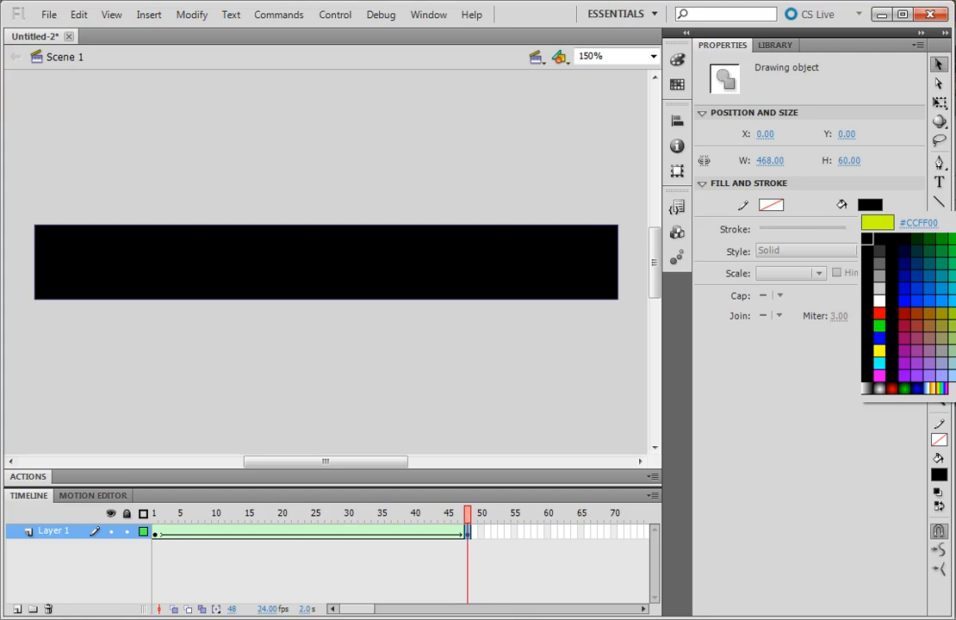
pyautogui.click(955, 313)
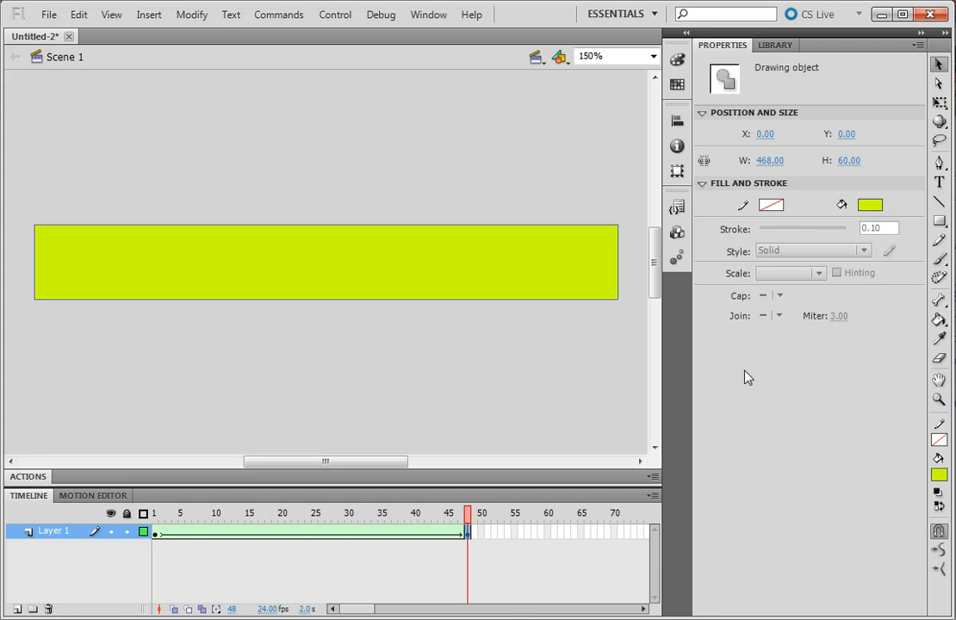
# - Test the movie to preview the banner's colour-changing shape tween, and close the preview window
pyautogui.moveTo(467, 522); pyautogui.dragTo(530, 502)
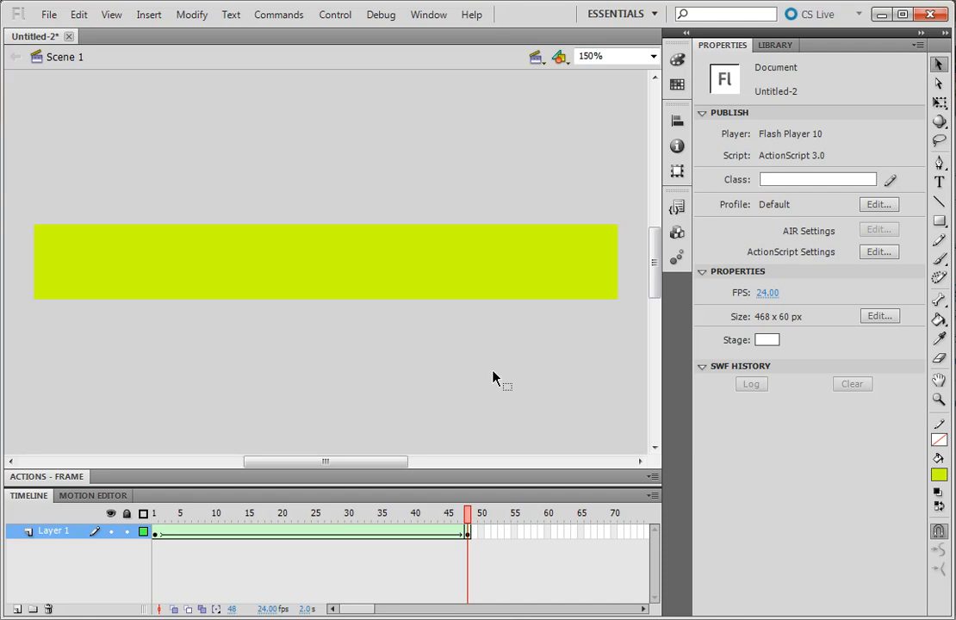
pyautogui.hotkey('ctrl', 'Return')
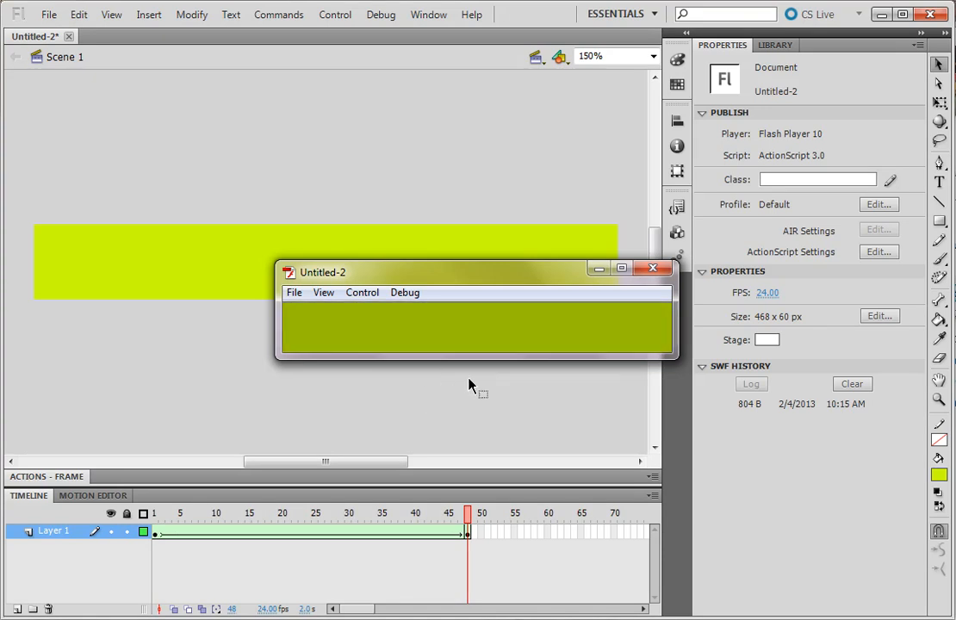
pyautogui.click(653, 269)
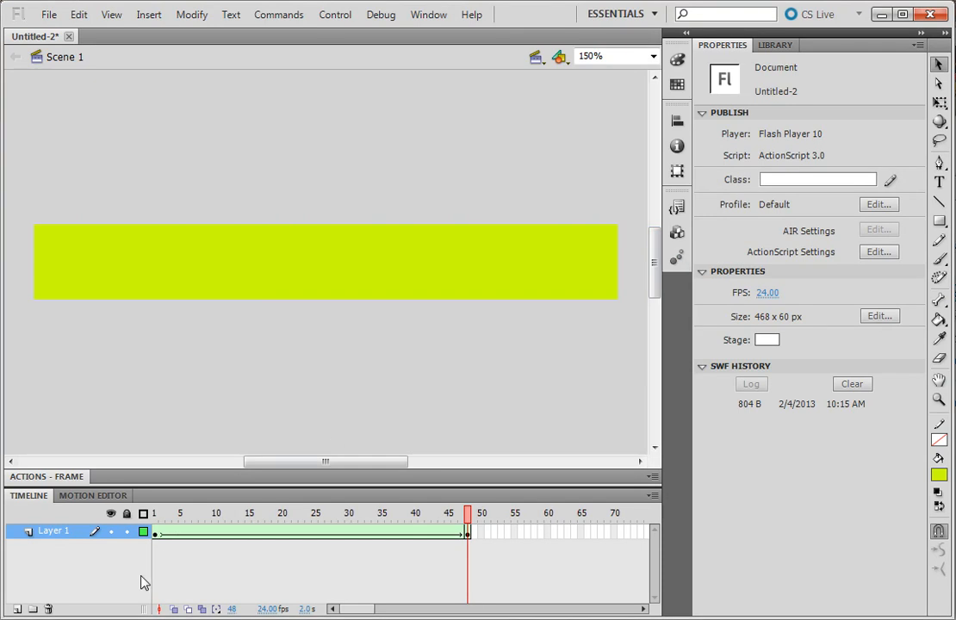